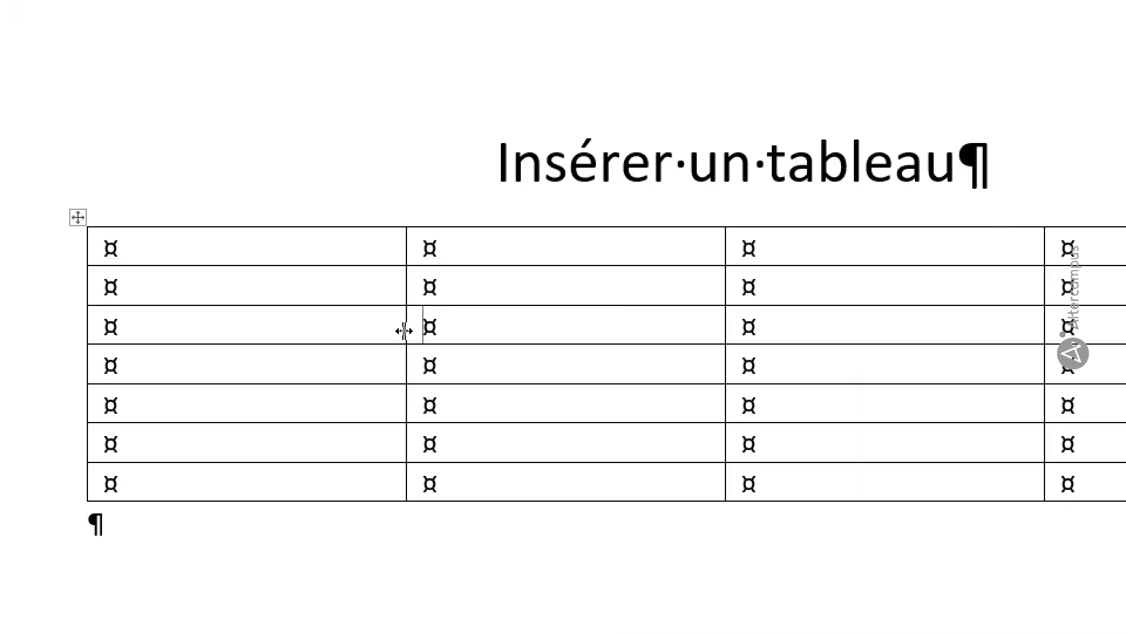
Widen the first column twice at the expense of the second column, and undo the second widening.
{"action": "left_click_drag", "start_coordinate": [404, 331], "coordinate": [465, 334]}
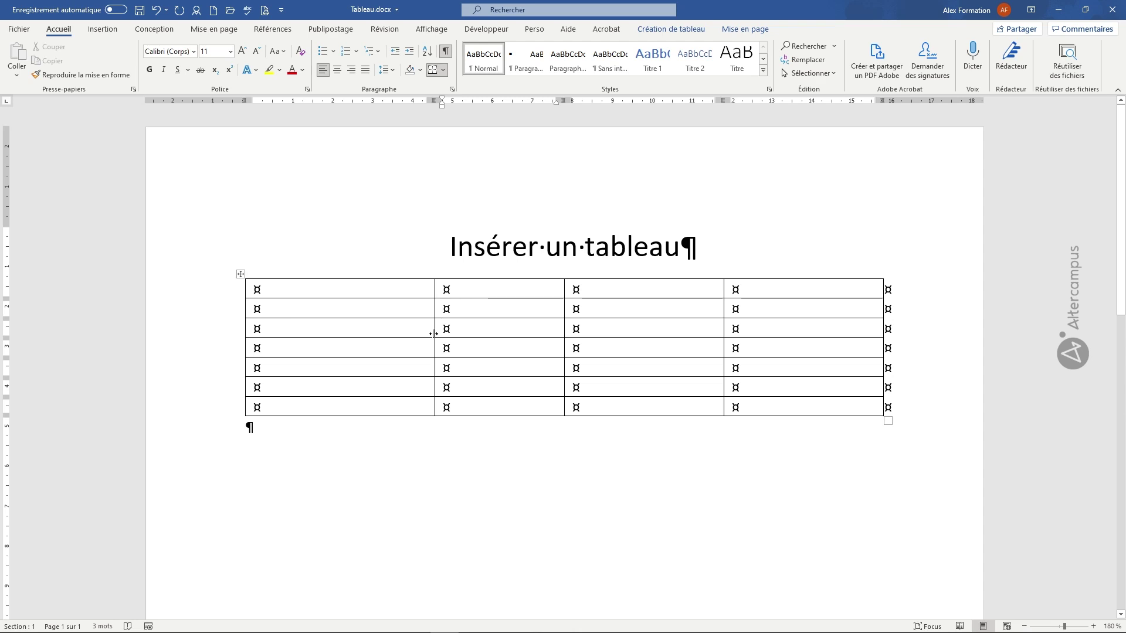
{"action": "left_click_drag", "start_coordinate": [434, 333], "coordinate": [451, 335]}
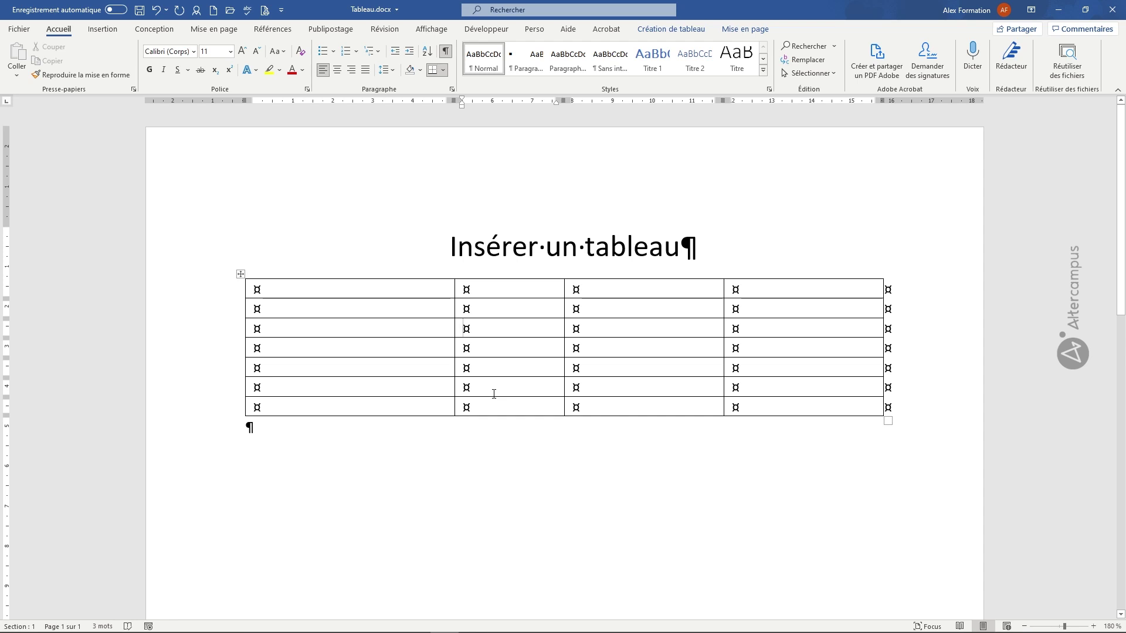
{"action": "left_click", "coordinate": [161, 12]}
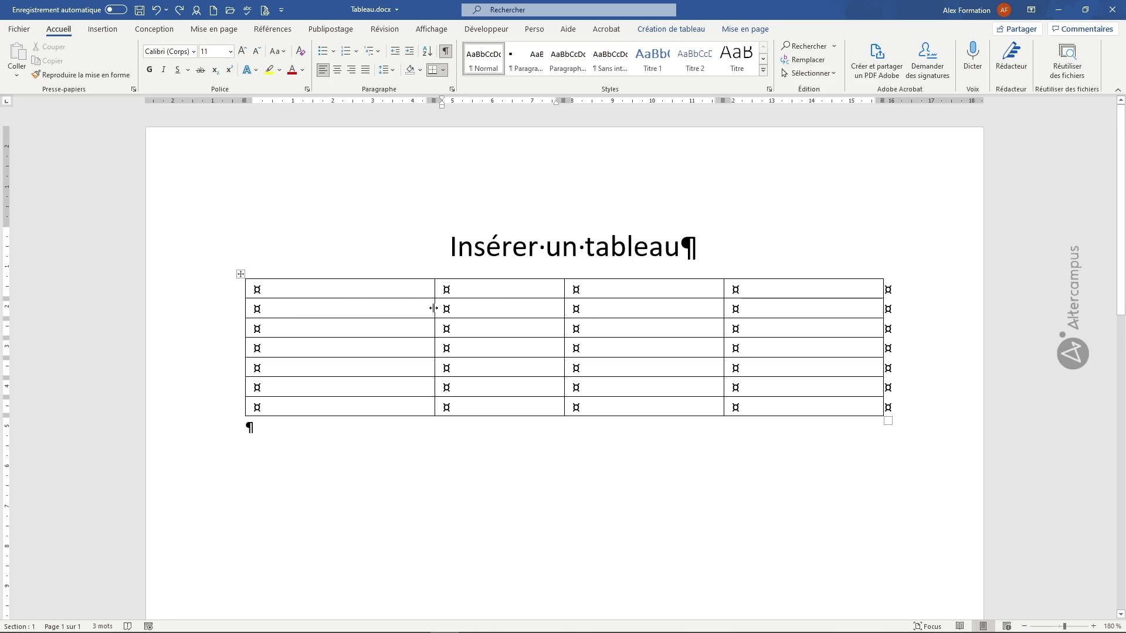
Try widening the first column by shifting the other columns and by shrinking them proportionally, and undo all its width changes.
{"action": "left_click_drag", "start_coordinate": [433, 309], "coordinate": [509, 327]}
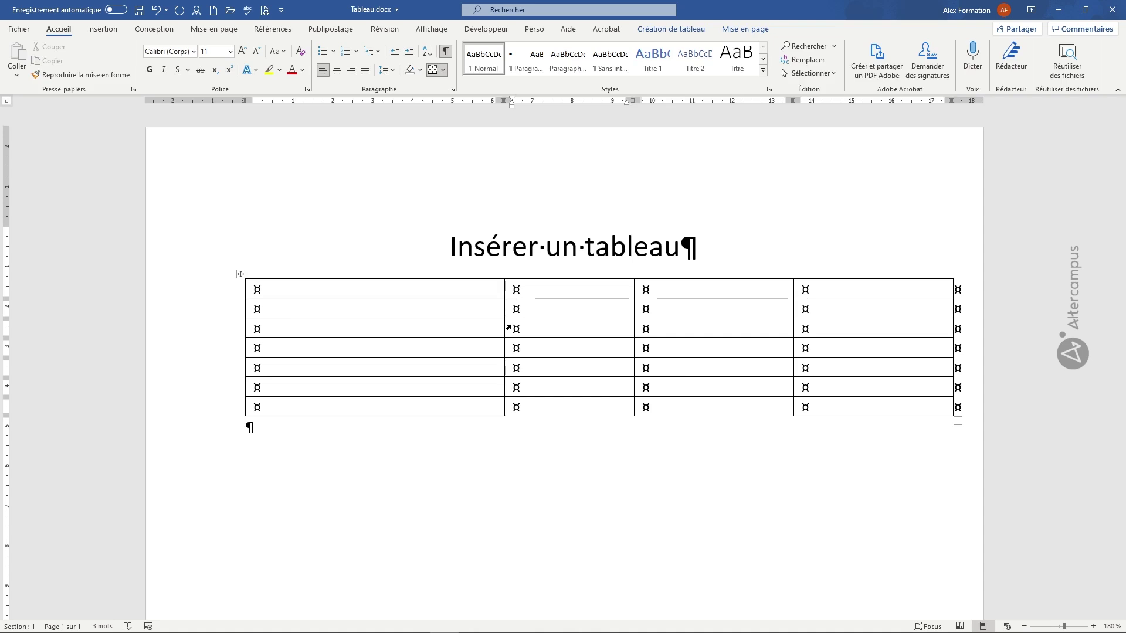
{"action": "left_click", "coordinate": [158, 9]}
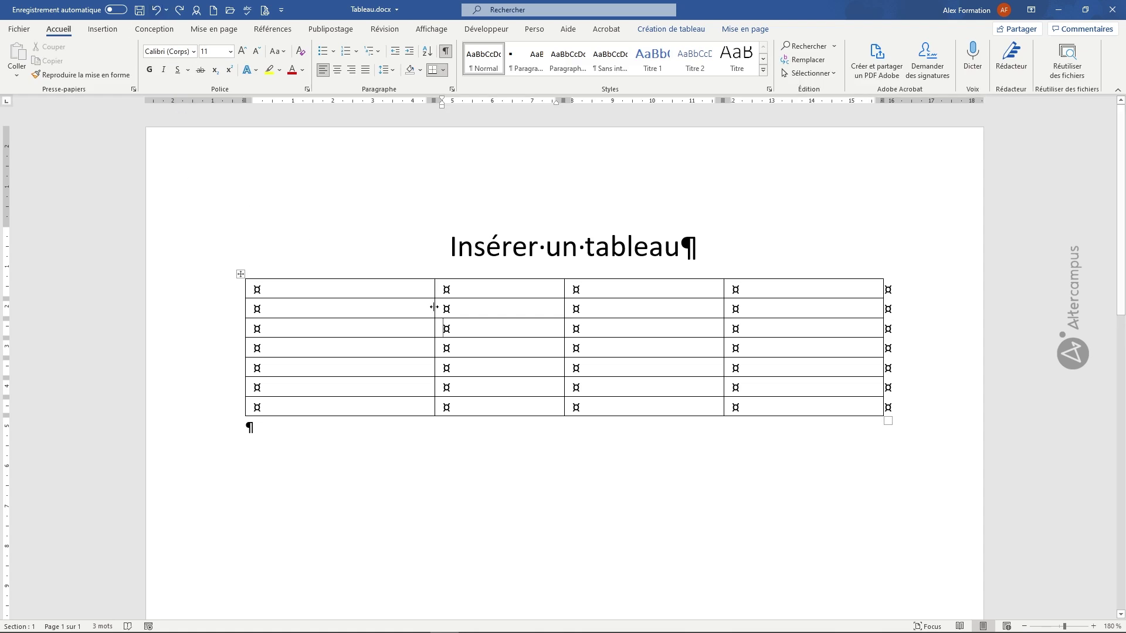
{"action": "right_click", "coordinate": [434, 307]}
{"action": "left_click", "coordinate": [430, 306]}
{"action": "left_click_drag", "start_coordinate": [434, 311], "coordinate": [545, 309]}
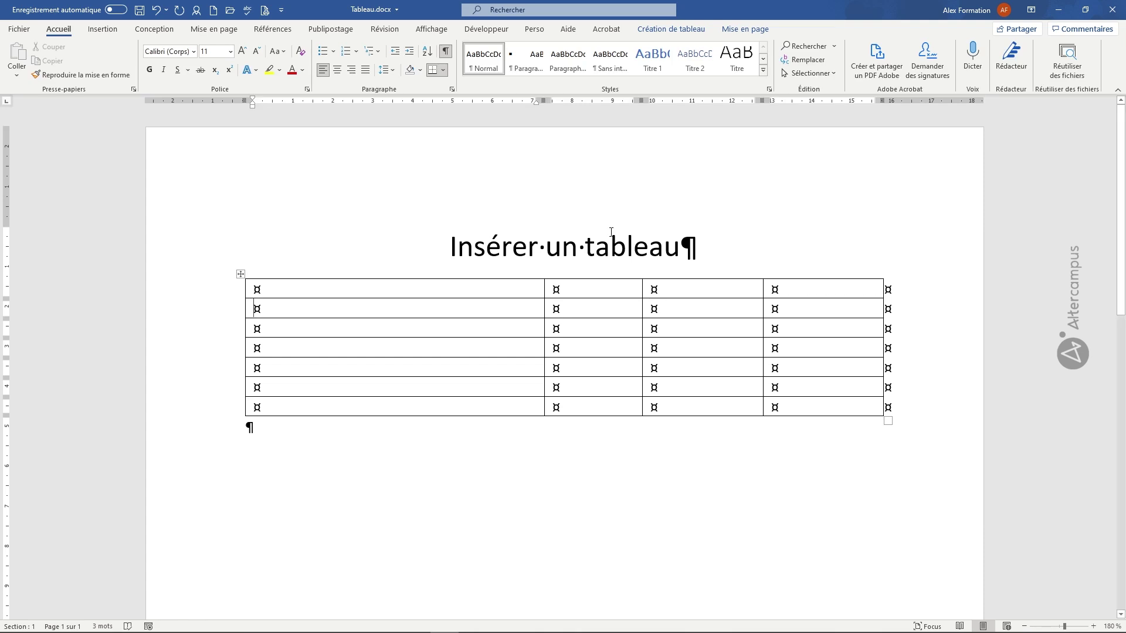
{"action": "left_click", "coordinate": [158, 9]}
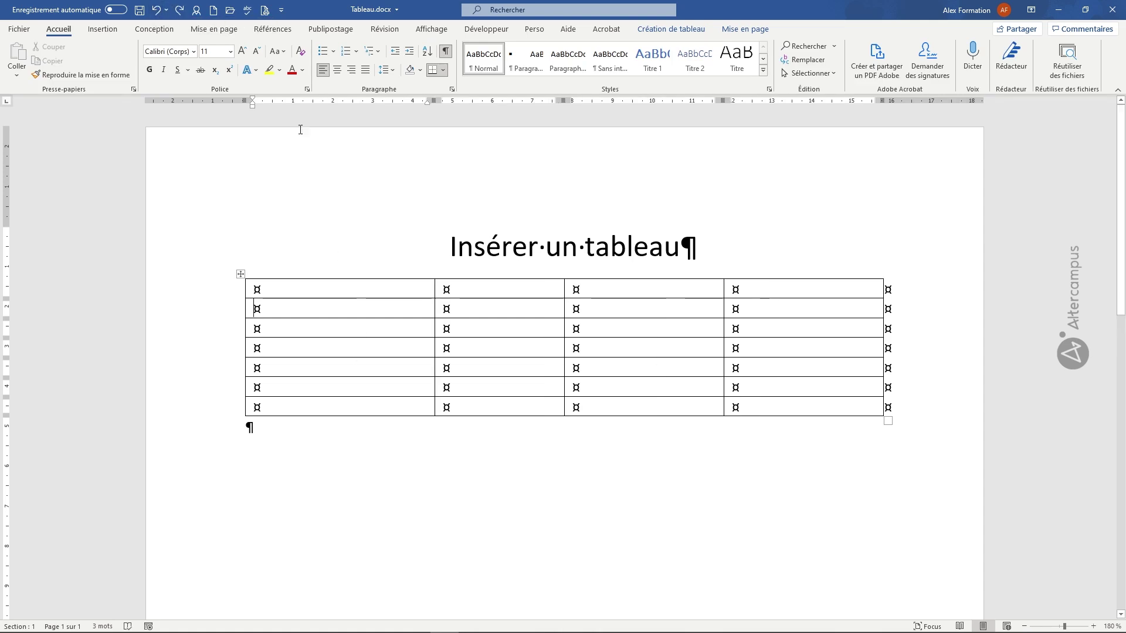
{"action": "left_click", "coordinate": [156, 10]}
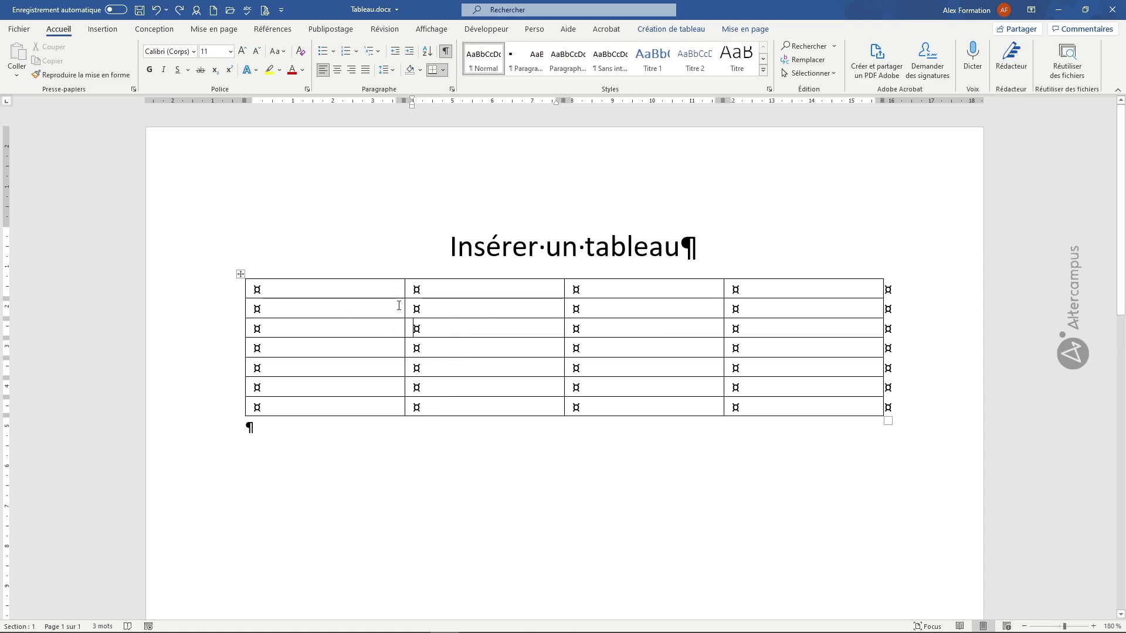
Widen the first column to about 6 cm and distribute the other three columns evenly.
{"action": "left_click_drag", "start_coordinate": [404, 308], "coordinate": [486, 316]}
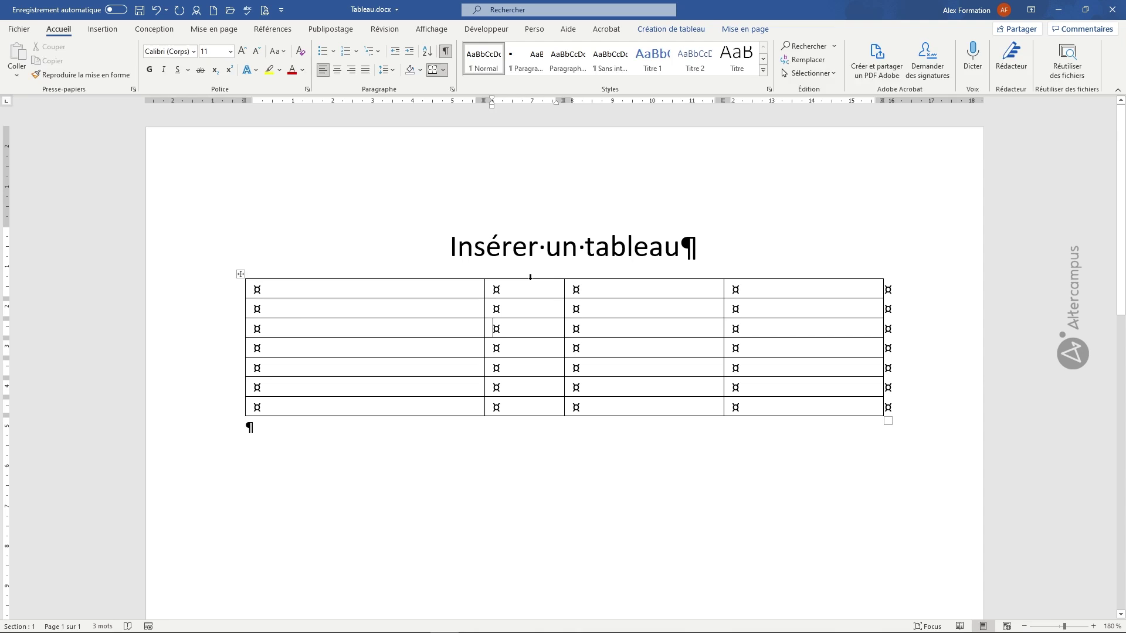
{"action": "left_click_drag", "start_coordinate": [530, 277], "coordinate": [749, 293]}
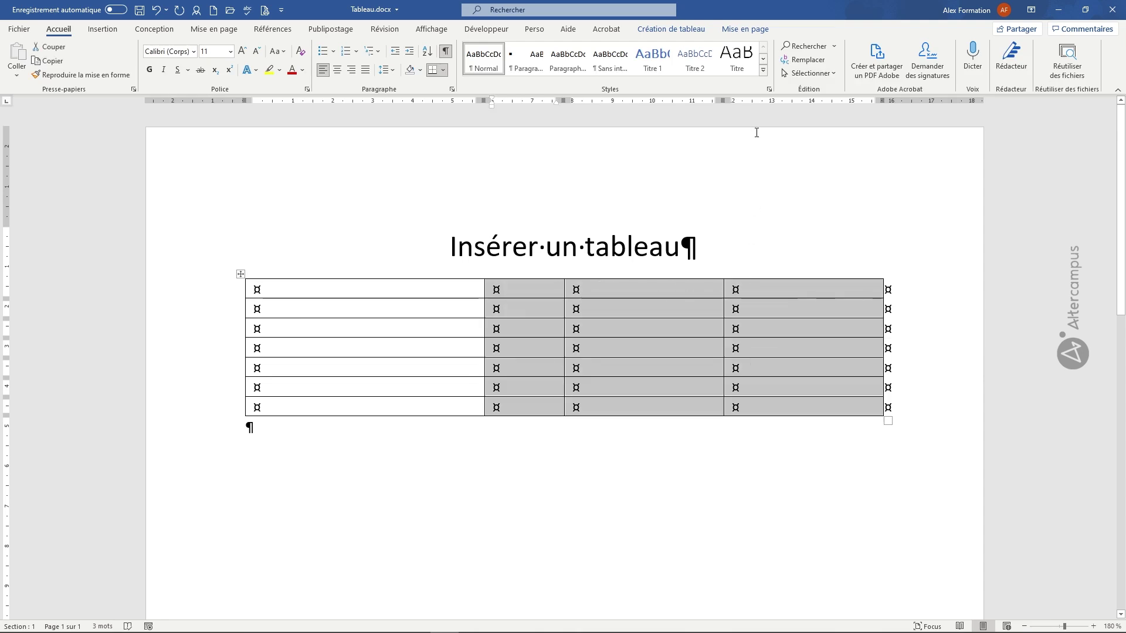
{"action": "left_click", "coordinate": [746, 30]}
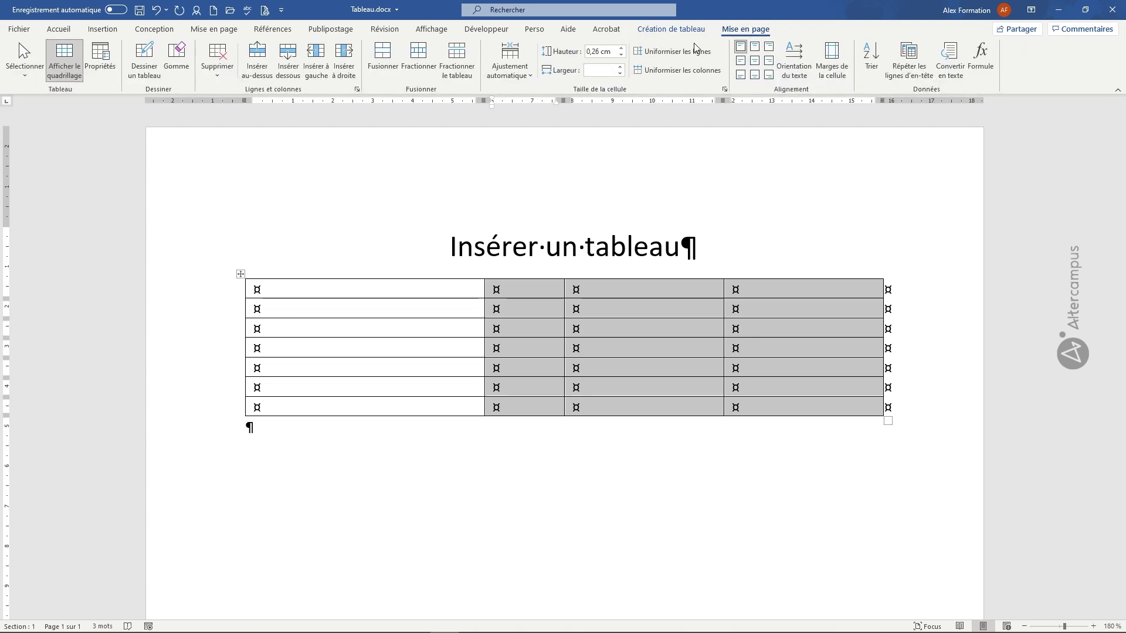
{"action": "left_click", "coordinate": [667, 56]}
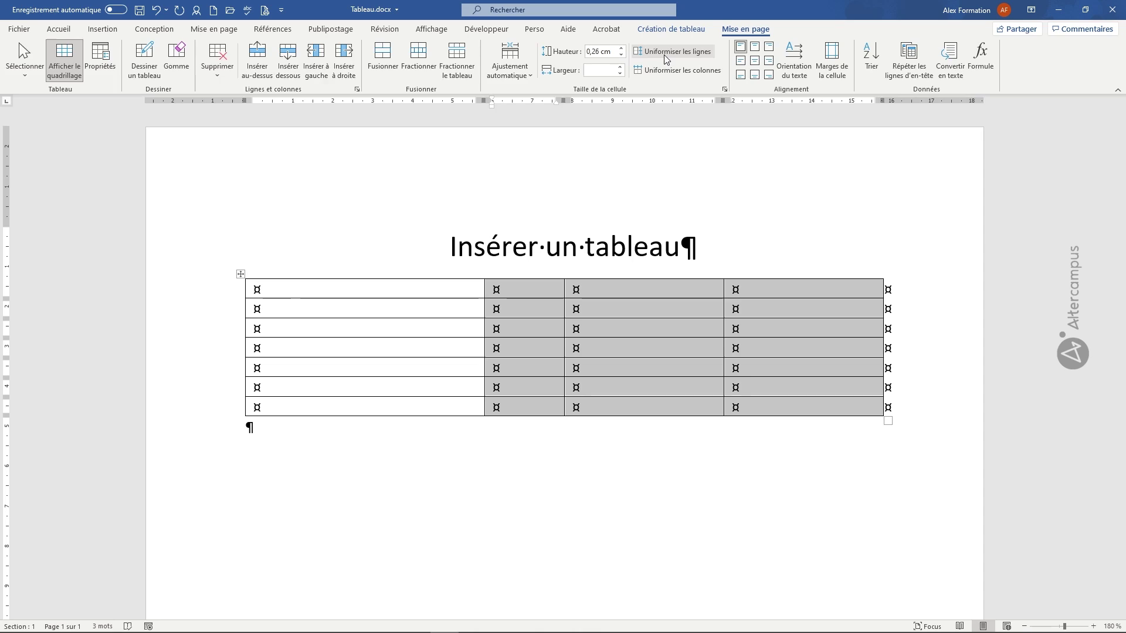
{"action": "left_click", "coordinate": [667, 74]}
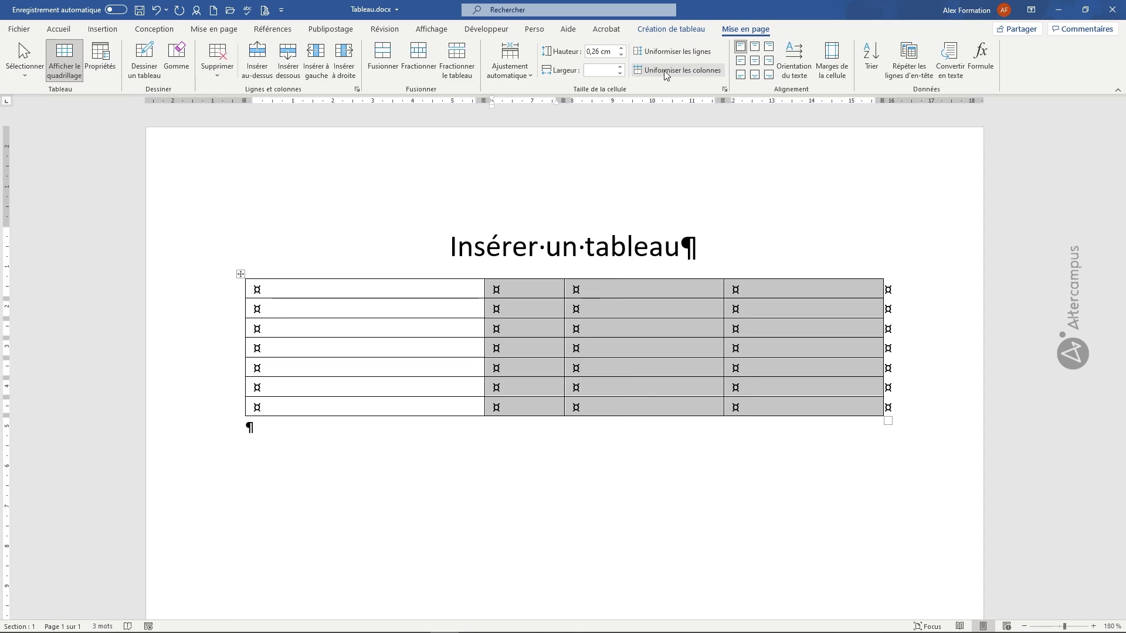
{"action": "left_click", "coordinate": [667, 72]}
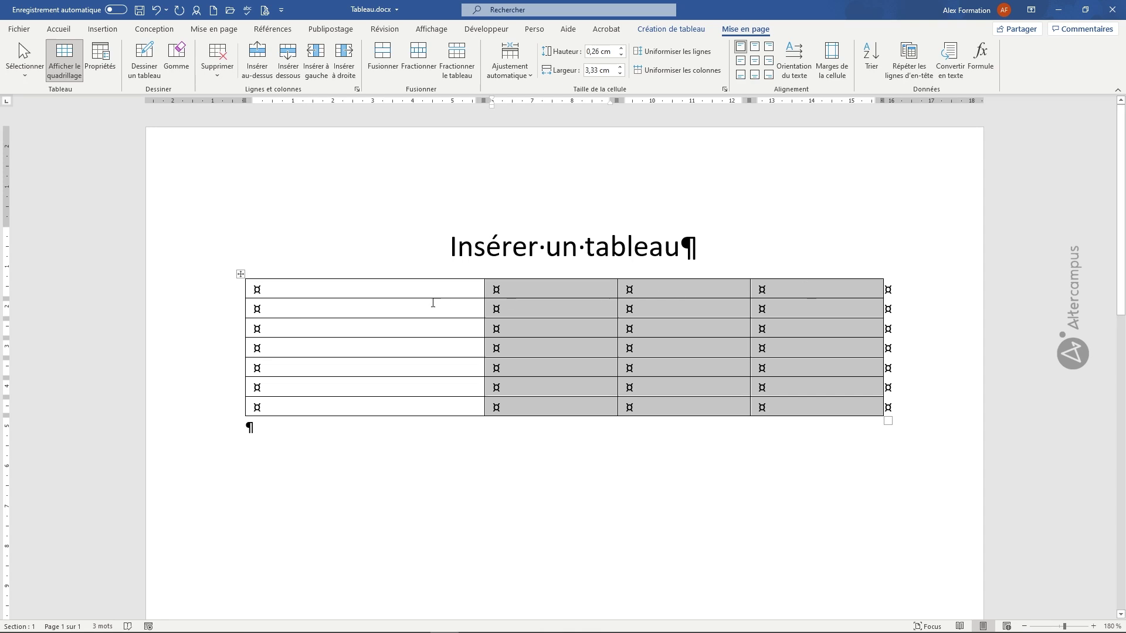
{"action": "left_click", "coordinate": [401, 315]}
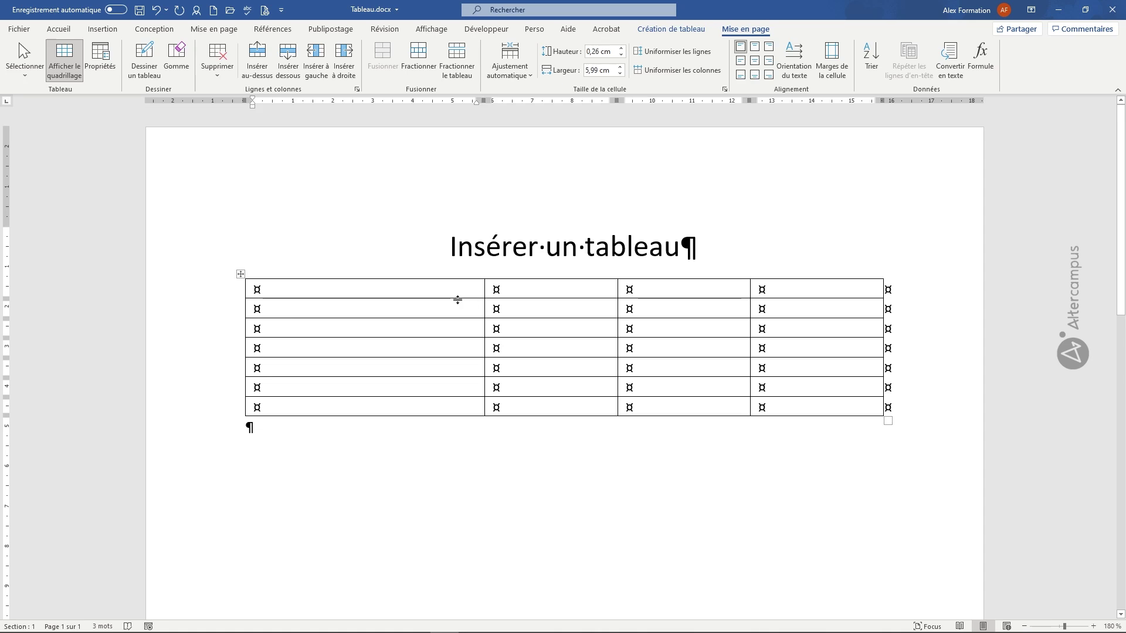
Increase the first row's height to about 0.94 cm and stretch the remaining six rows evenly to about 1.02 cm each.
{"action": "left_click_drag", "start_coordinate": [450, 300], "coordinate": [448, 317]}
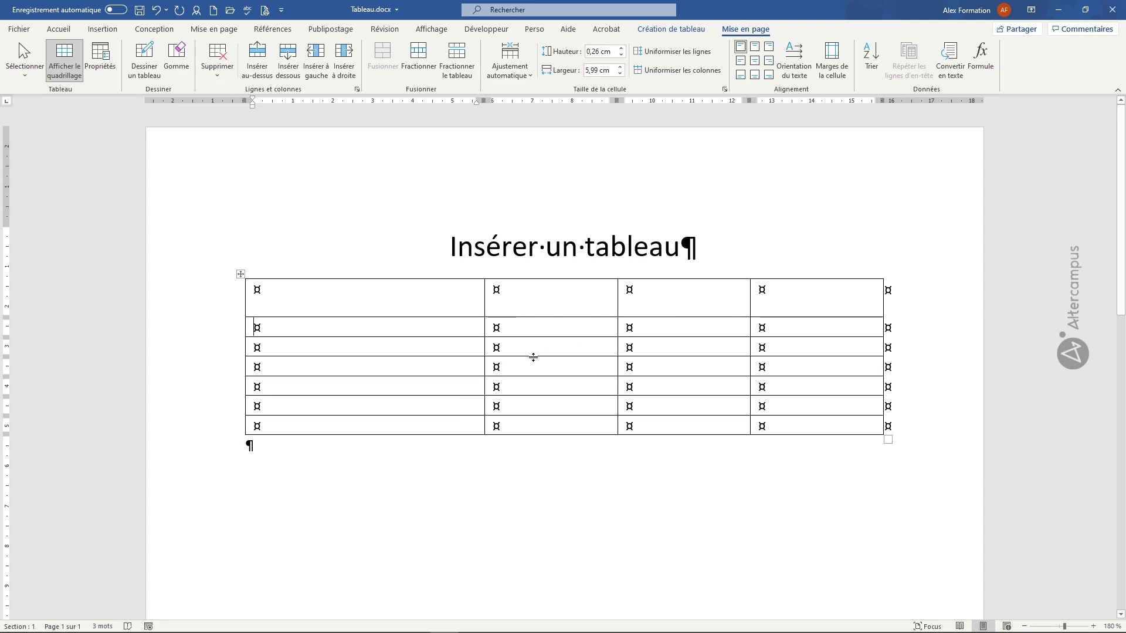
{"action": "left_click_drag", "start_coordinate": [435, 435], "coordinate": [435, 567]}
{"action": "left_click_drag", "start_coordinate": [203, 330], "coordinate": [195, 434]}
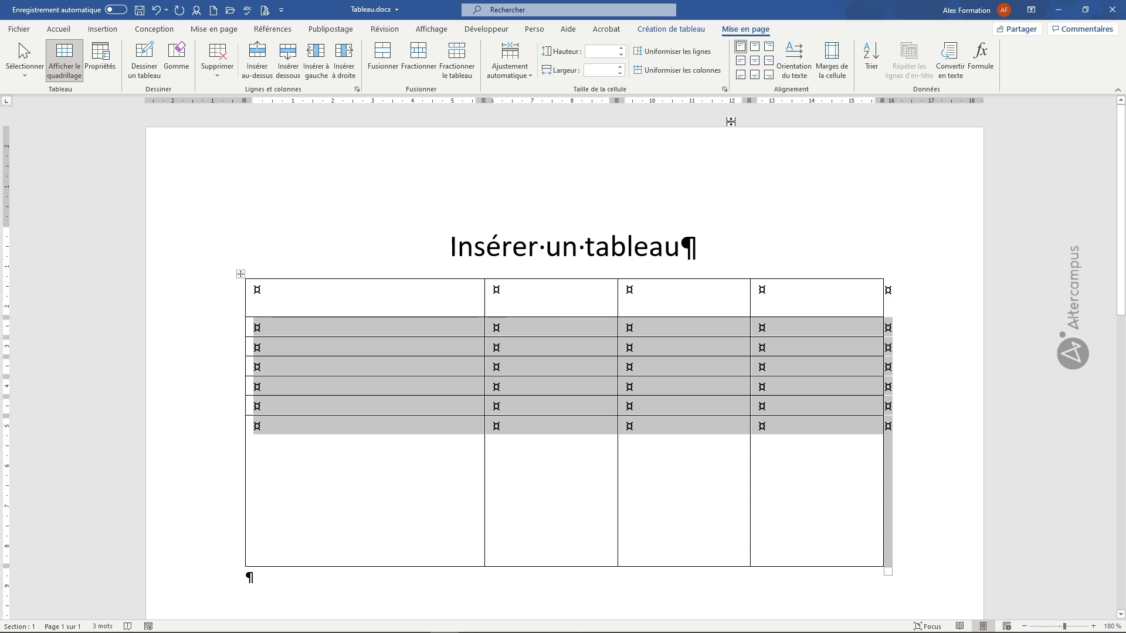
{"action": "left_click", "coordinate": [692, 57]}
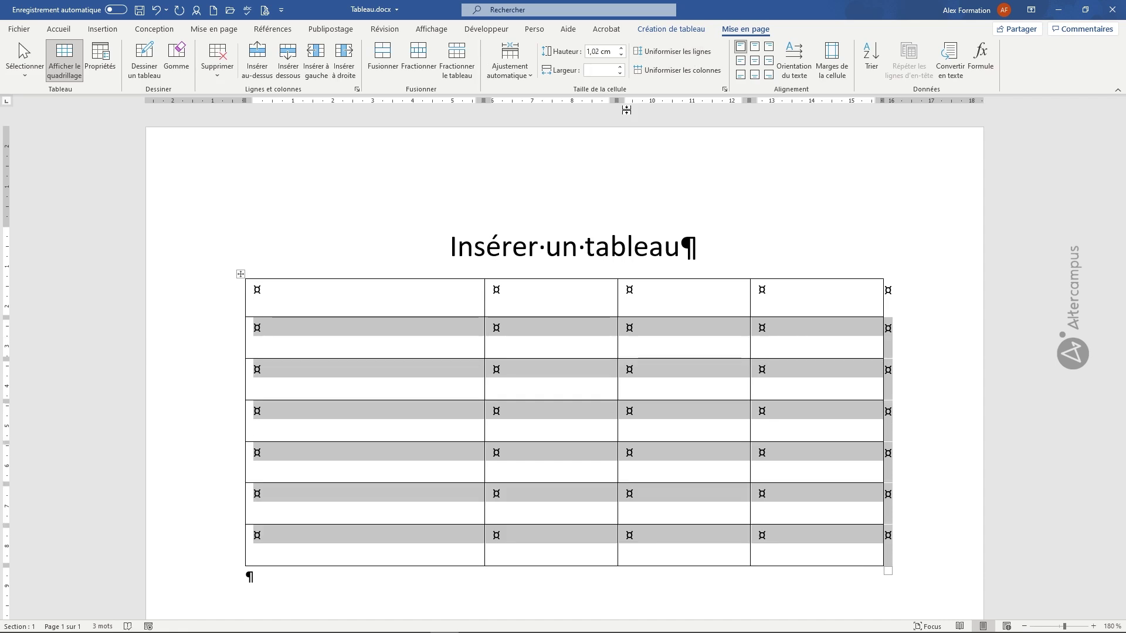
{"action": "left_click", "coordinate": [423, 351]}
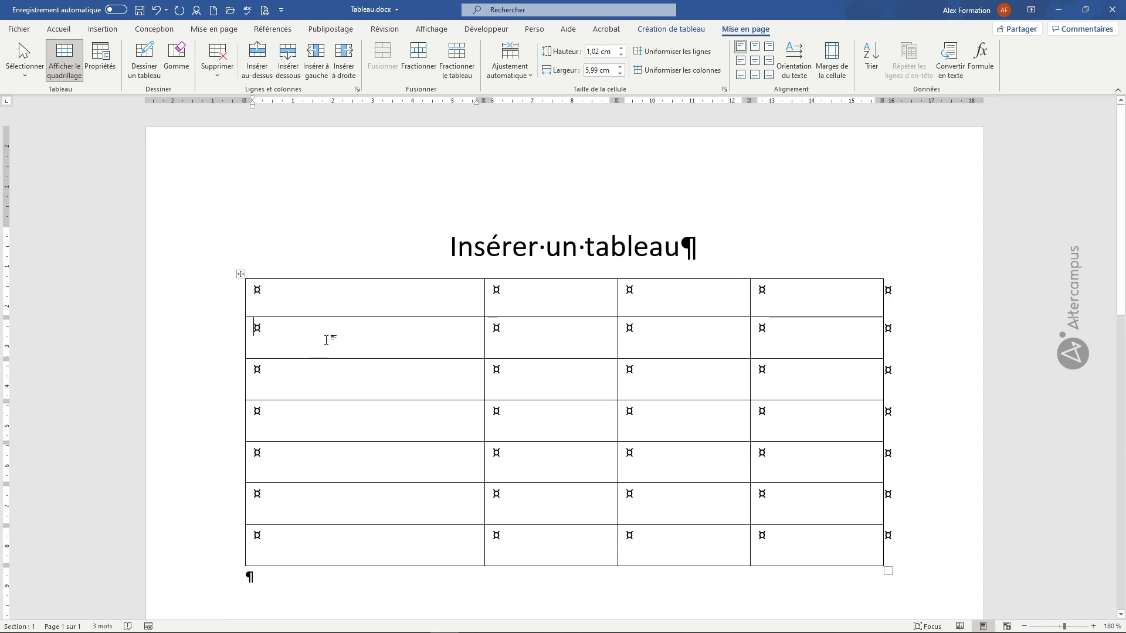
Set the width of the first column to 6,5 cm.
{"action": "left_click", "coordinate": [358, 275]}
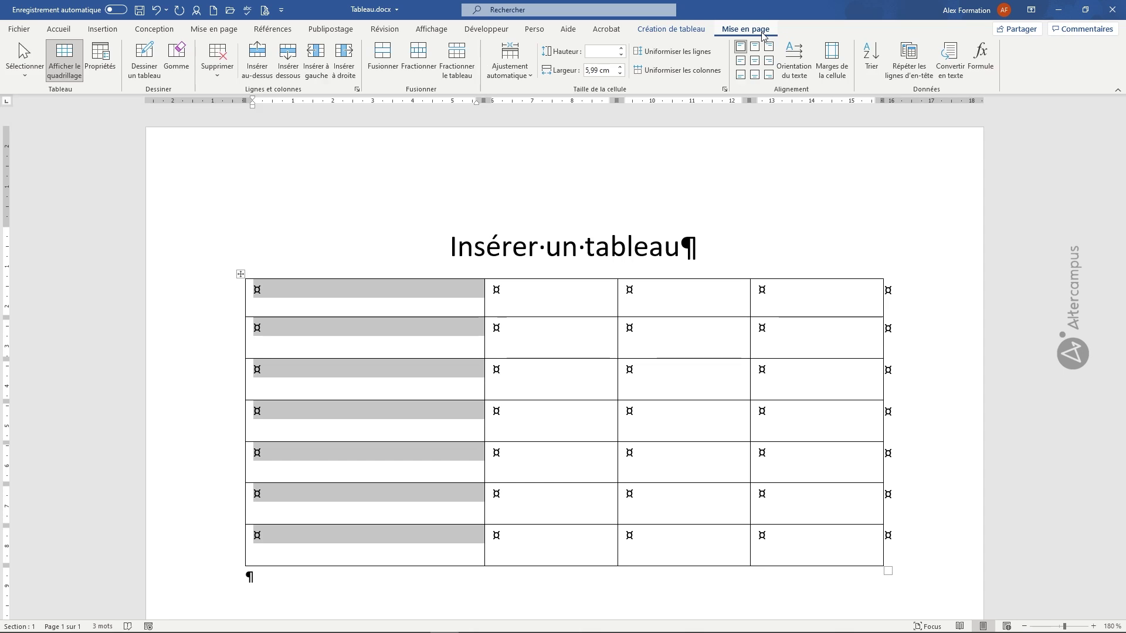
{"action": "left_click", "coordinate": [599, 72]}
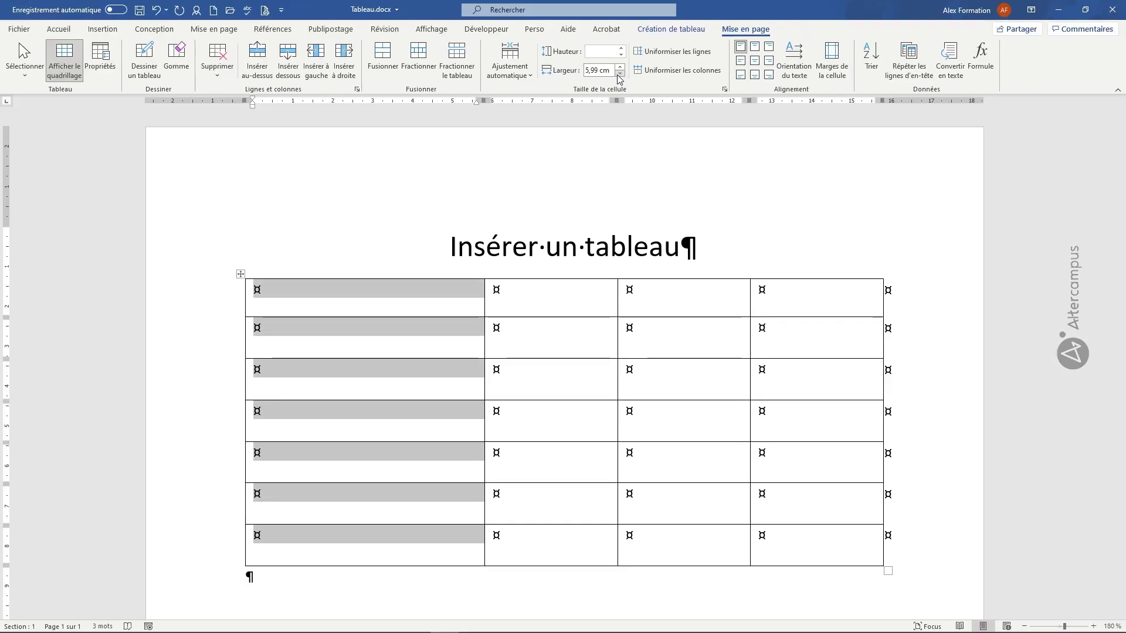
{"action": "left_click", "coordinate": [607, 70]}
{"action": "type", "text": "6,5"}
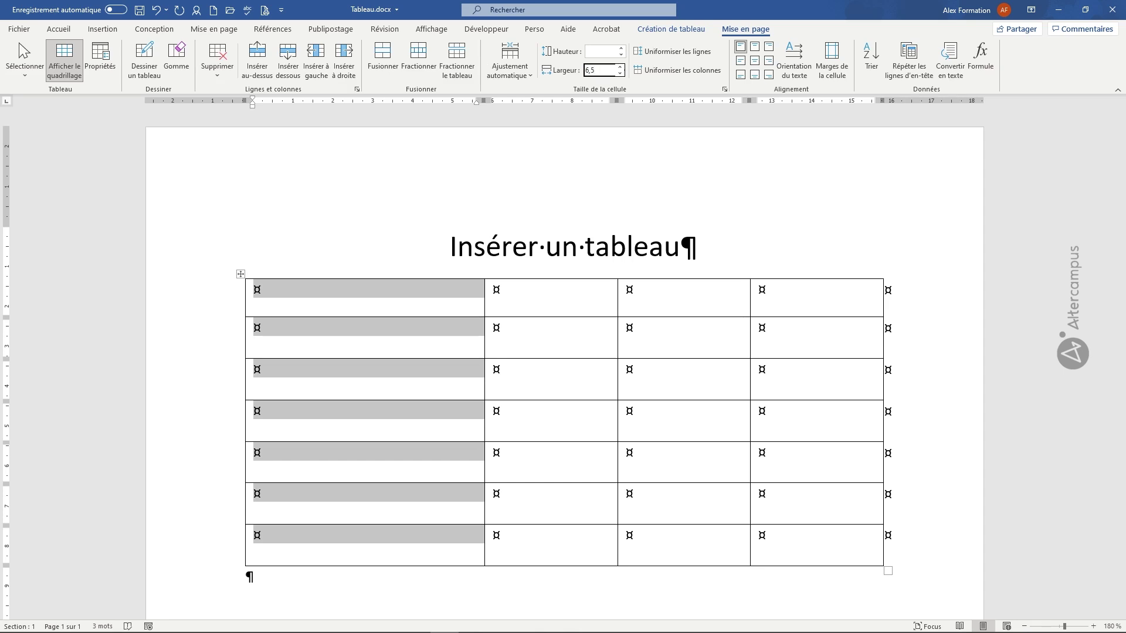
{"action": "key", "text": "Return"}
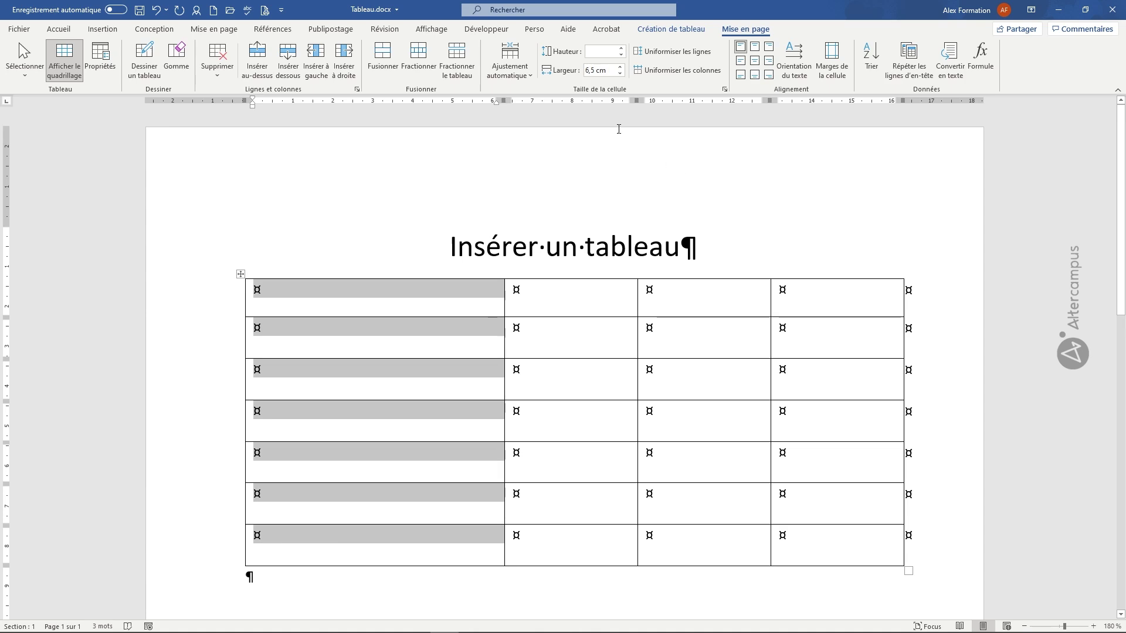
Check the width of each table column in turn, ending with the first column.
{"action": "left_click", "coordinate": [571, 276]}
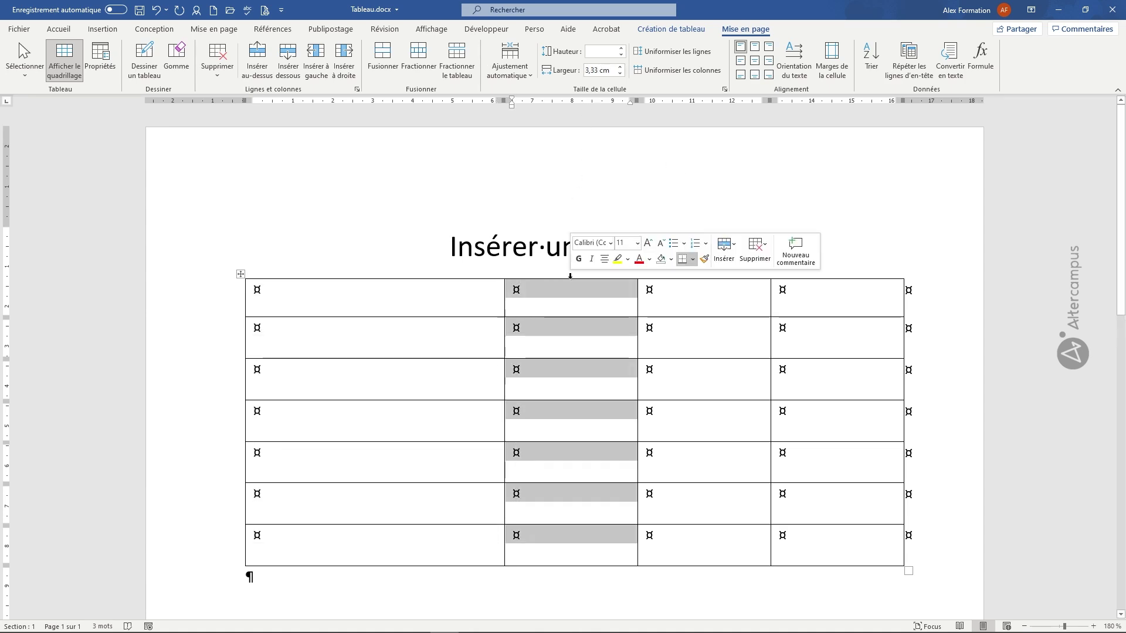
{"action": "left_click", "coordinate": [667, 276]}
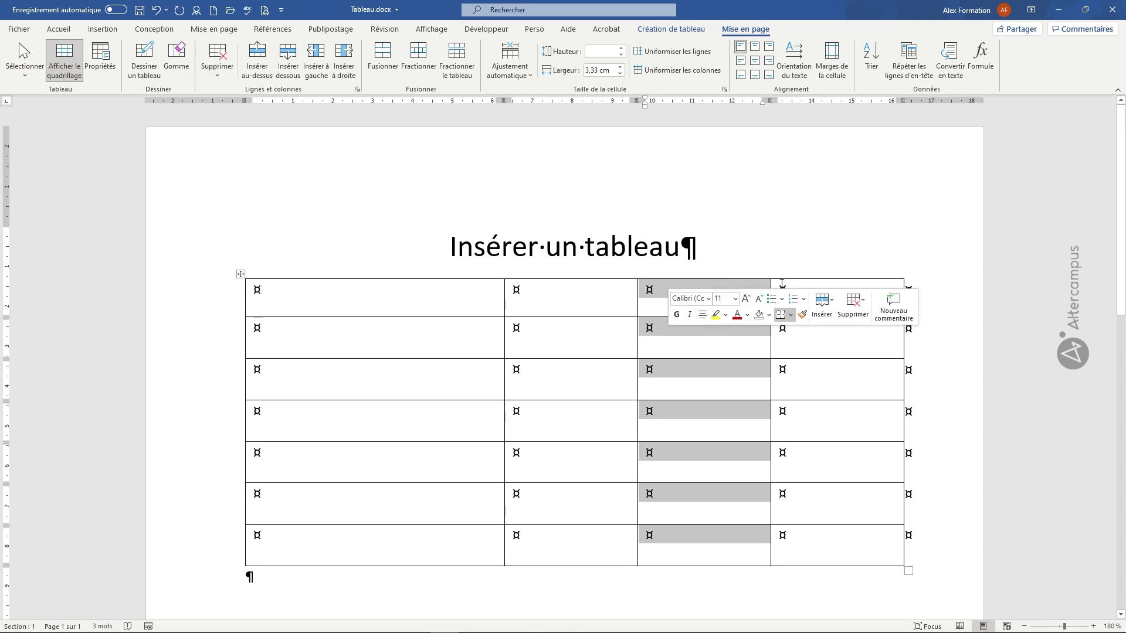
{"action": "left_click", "coordinate": [804, 276]}
{"action": "left_click", "coordinate": [806, 274]}
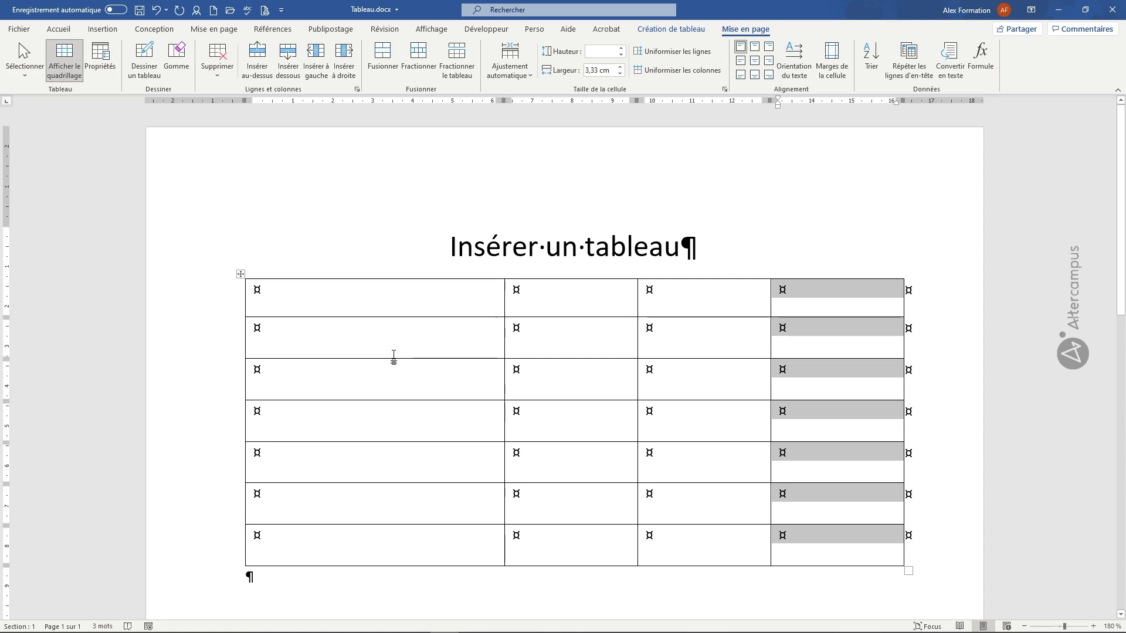
{"action": "left_click", "coordinate": [446, 278]}
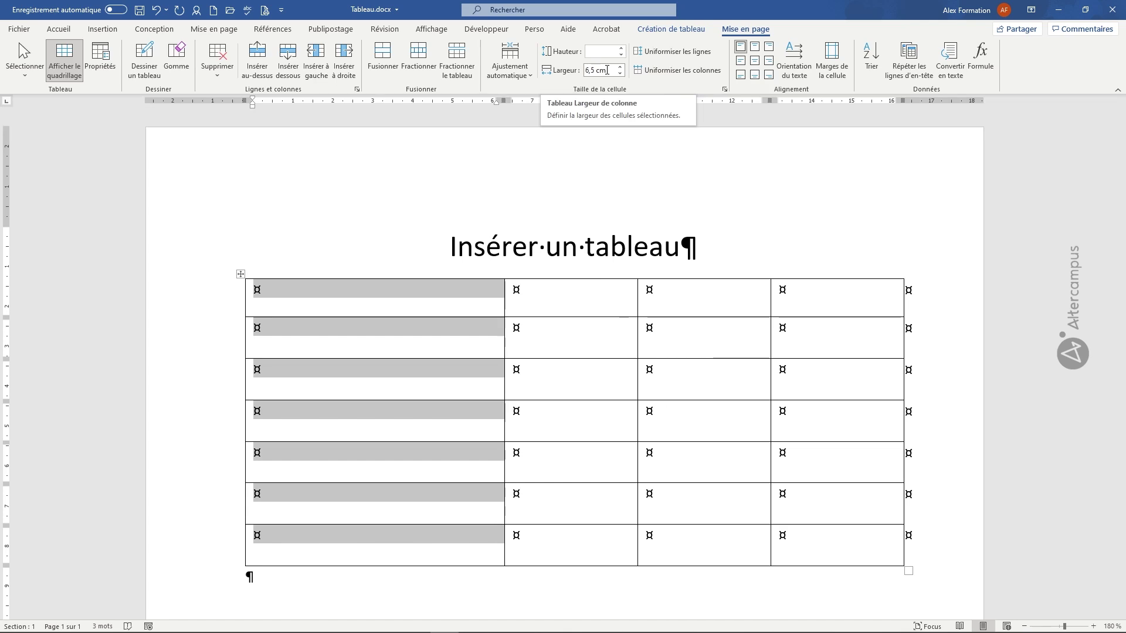
Set the width of the second column to 4 cm.
{"action": "left_click", "coordinate": [593, 275]}
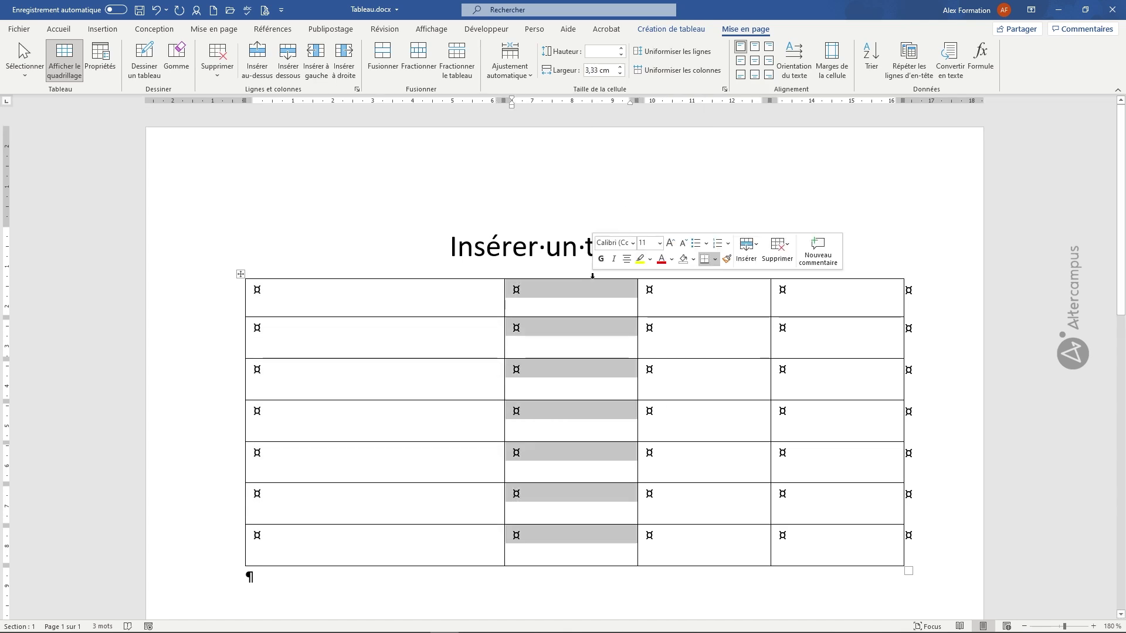
{"action": "left_click", "coordinate": [612, 71]}
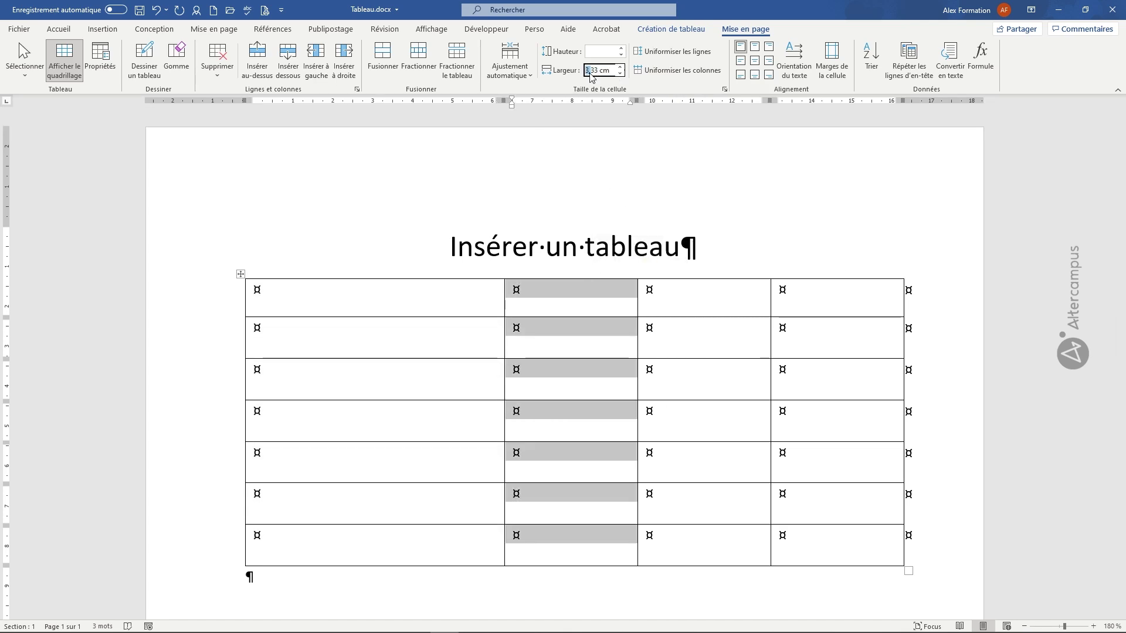
{"action": "type", "text": "4"}
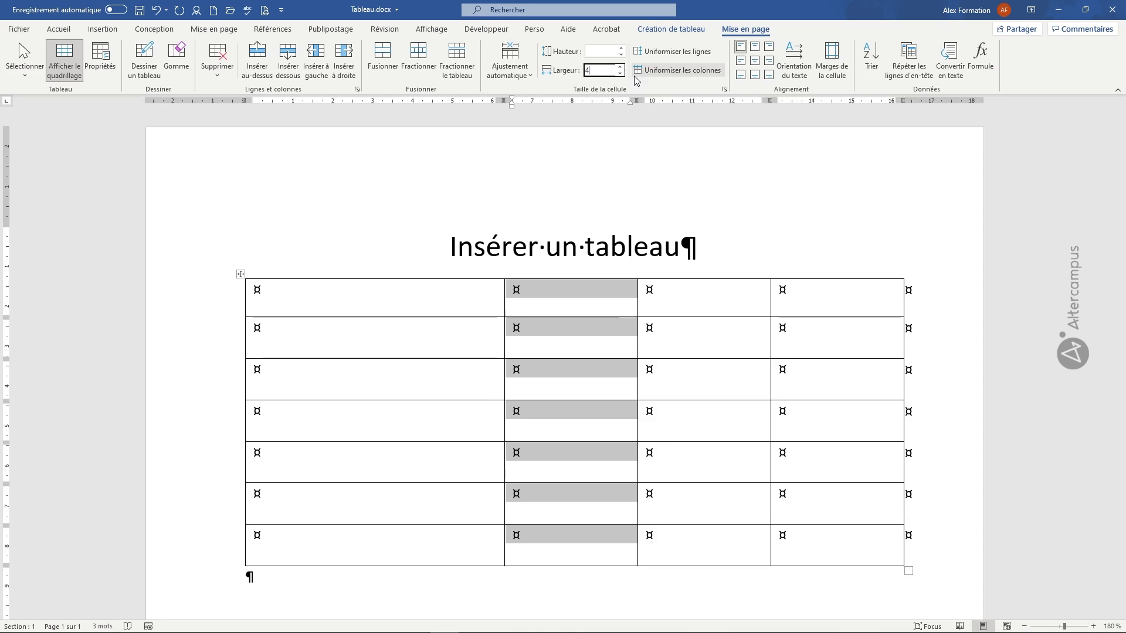
{"action": "key", "text": "Return"}
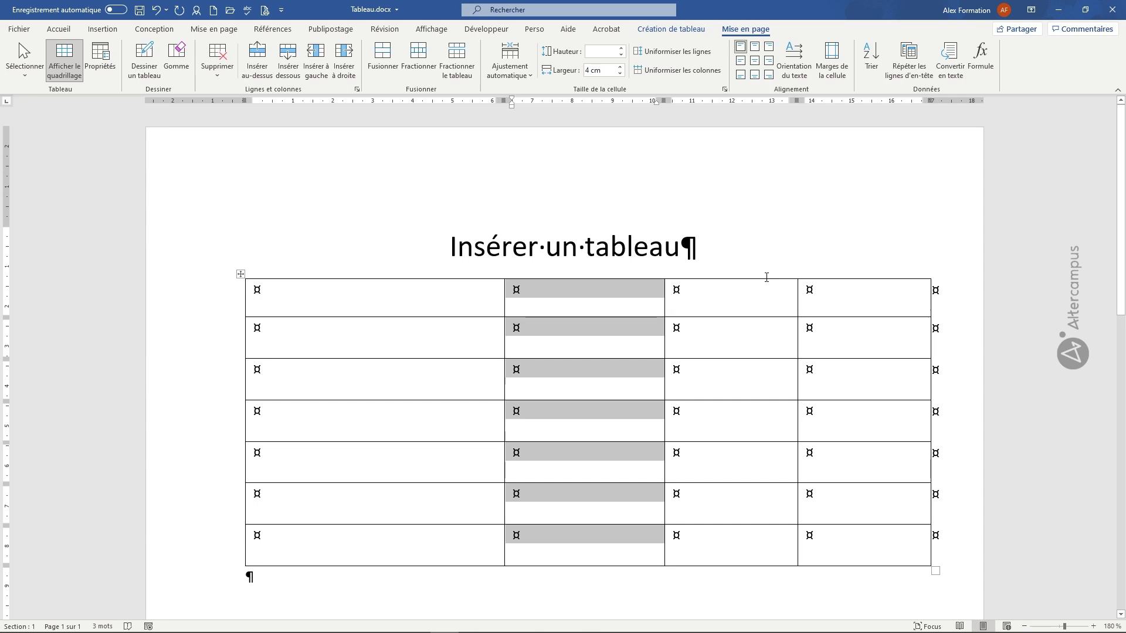
Set the widths of the third and fourth columns to 2,75 cm each.
{"action": "left_click", "coordinate": [763, 277]}
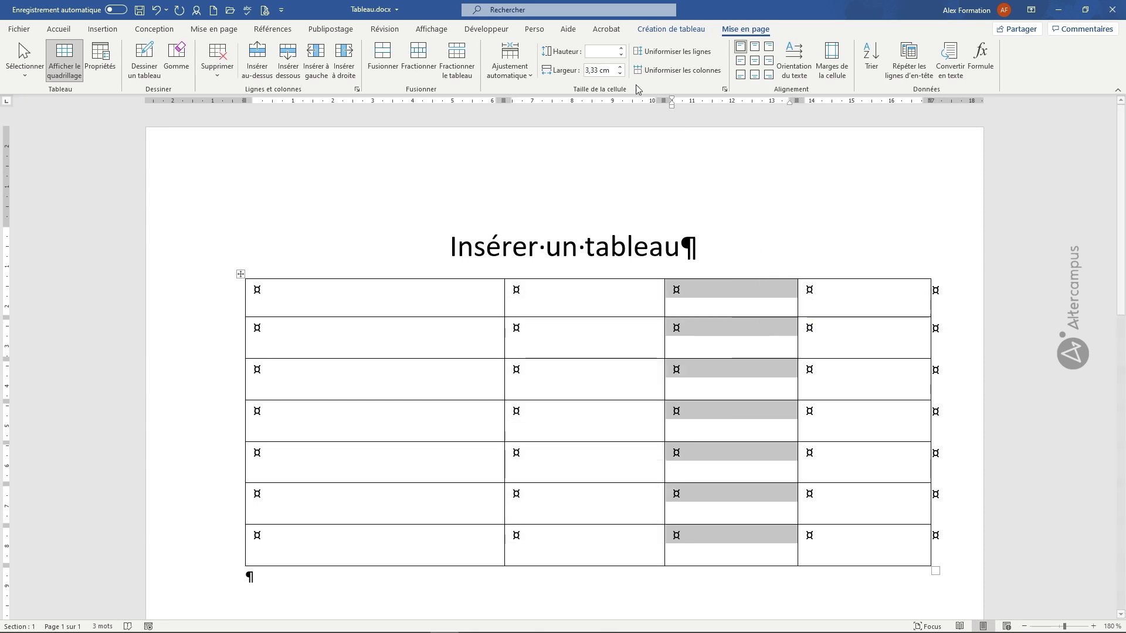
{"action": "left_click", "coordinate": [610, 70]}
{"action": "type", "text": "2,75"}
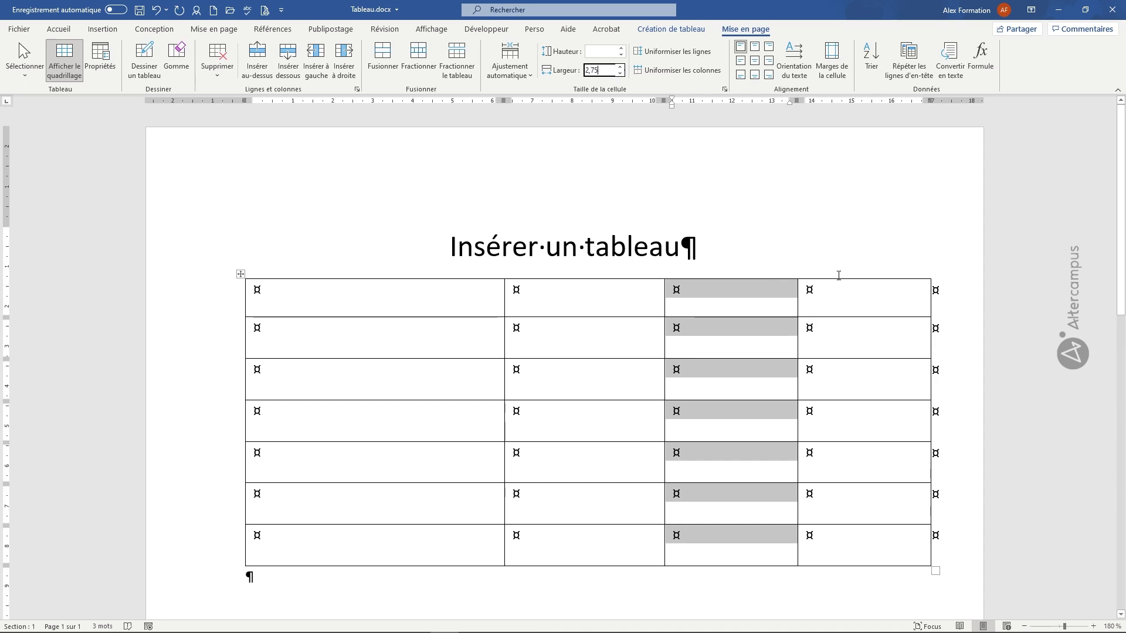
{"action": "left_click", "coordinate": [838, 275]}
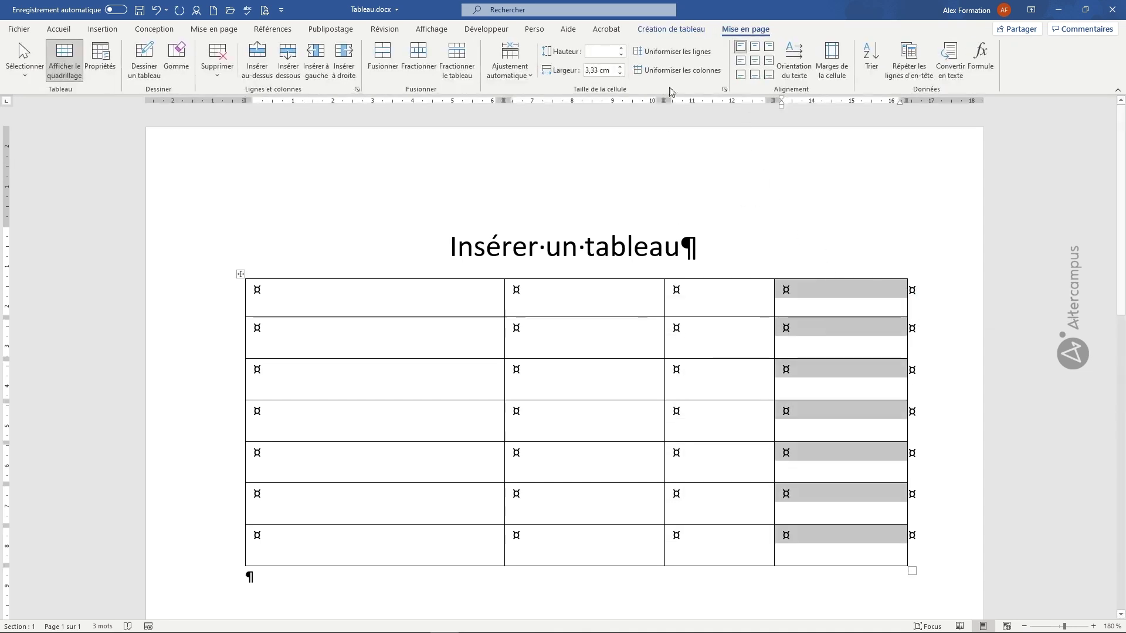
{"action": "left_click", "coordinate": [613, 70]}
{"action": "type", "text": "2,75"}
{"action": "key", "text": "Return"}
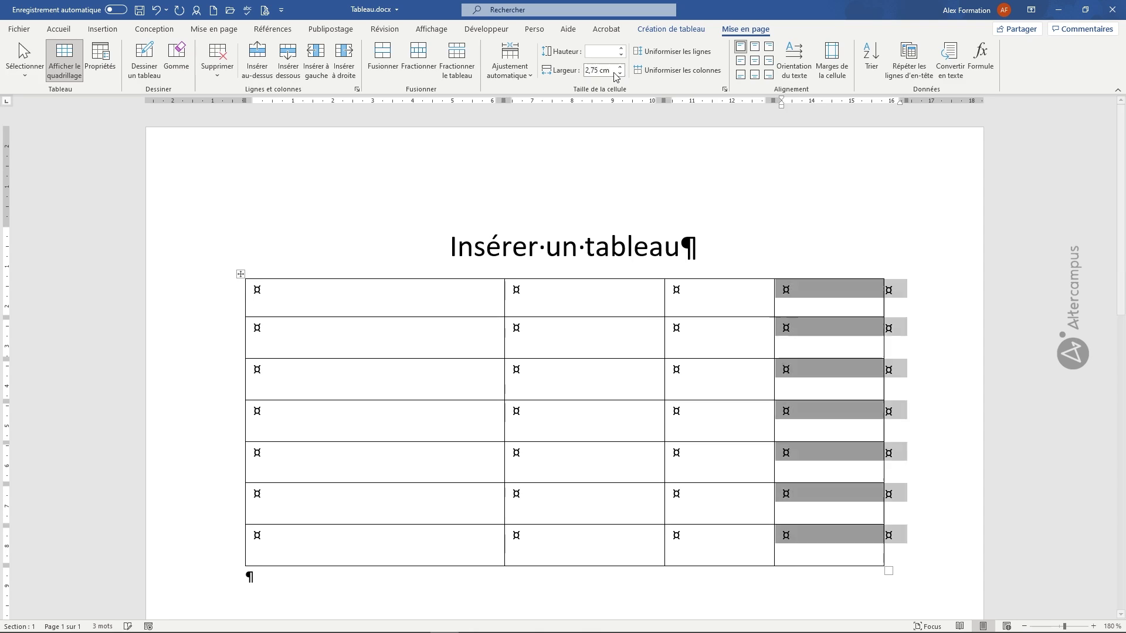
Check the height of the first table row and place the cursor in its first cell.
{"action": "left_click", "coordinate": [396, 307]}
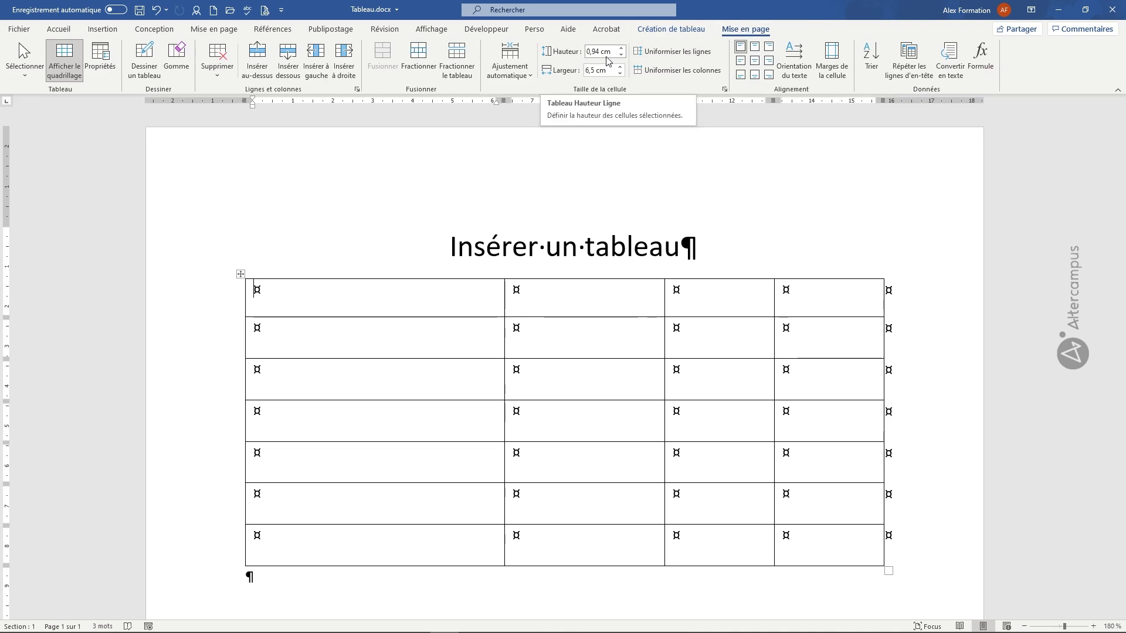
{"action": "left_click", "coordinate": [217, 301]}
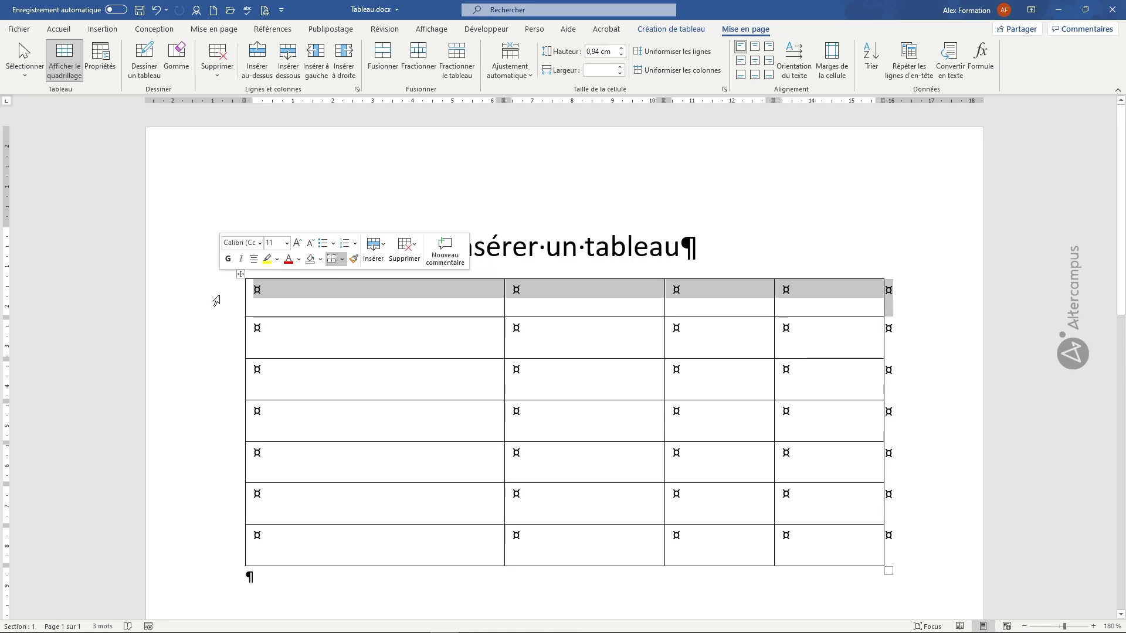
{"action": "left_click", "coordinate": [349, 300]}
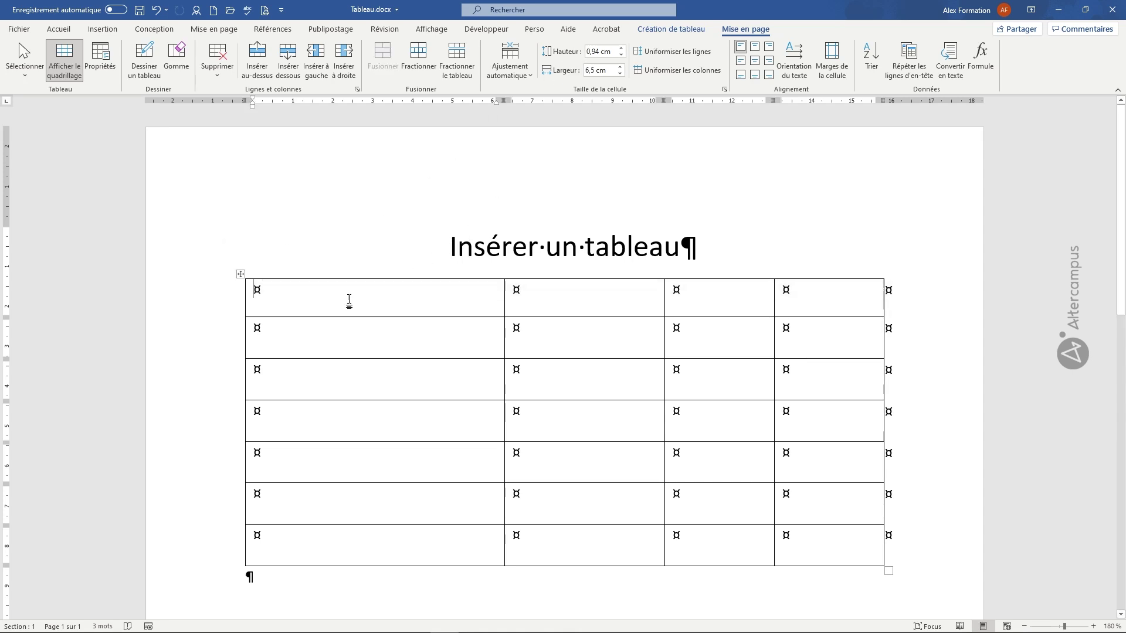